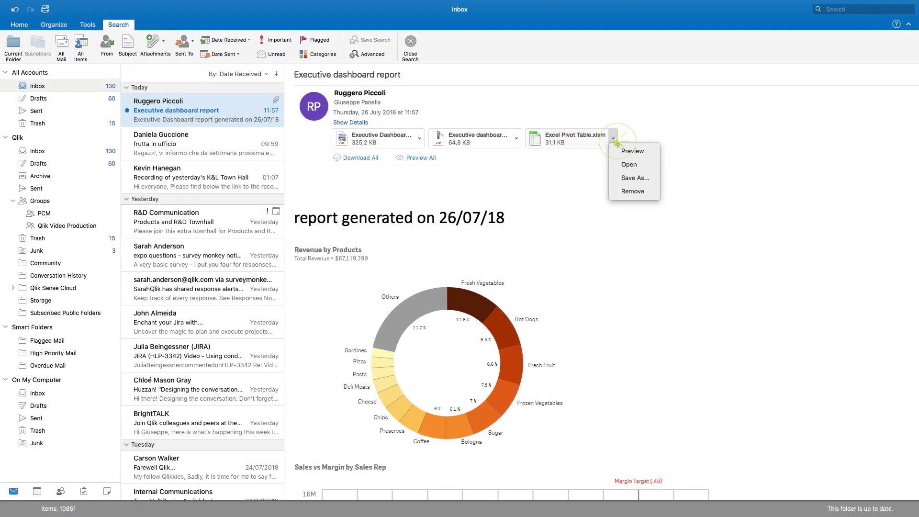
Preview the Excel Pivot Table.xlsm attachment and unlock it by entering its password.
{"action": "left_click", "coordinate": [632, 151]}
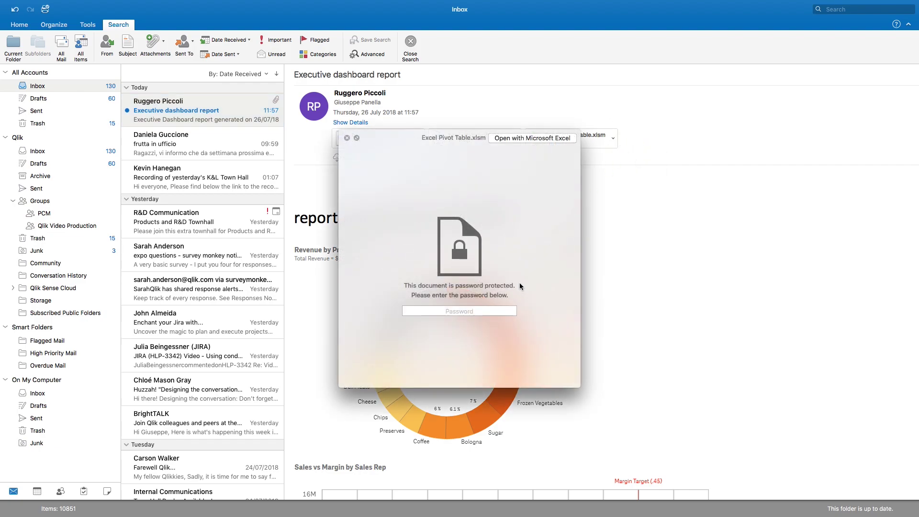
{"action": "left_click", "coordinate": [481, 312]}
{"action": "type", "text": "••••"}
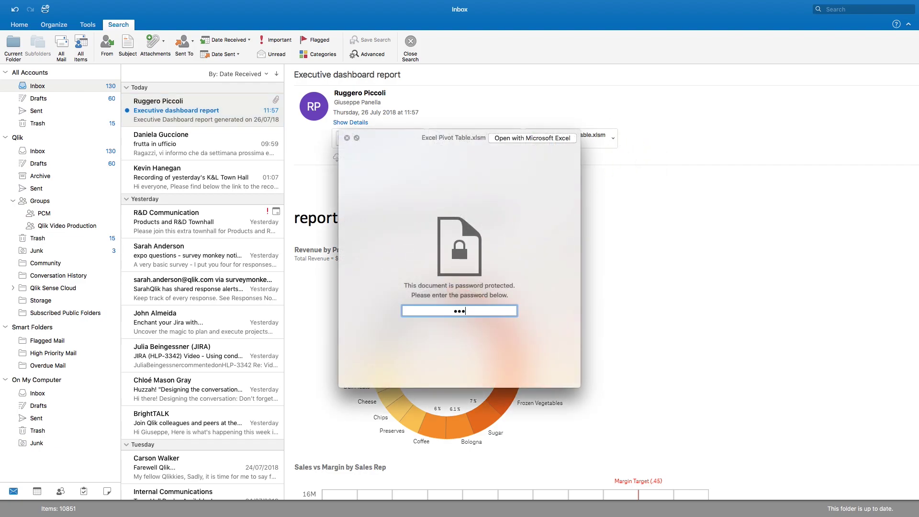
{"action": "type", "text": "•"}
{"action": "key", "text": "super+a"}
{"action": "key", "text": "Return"}
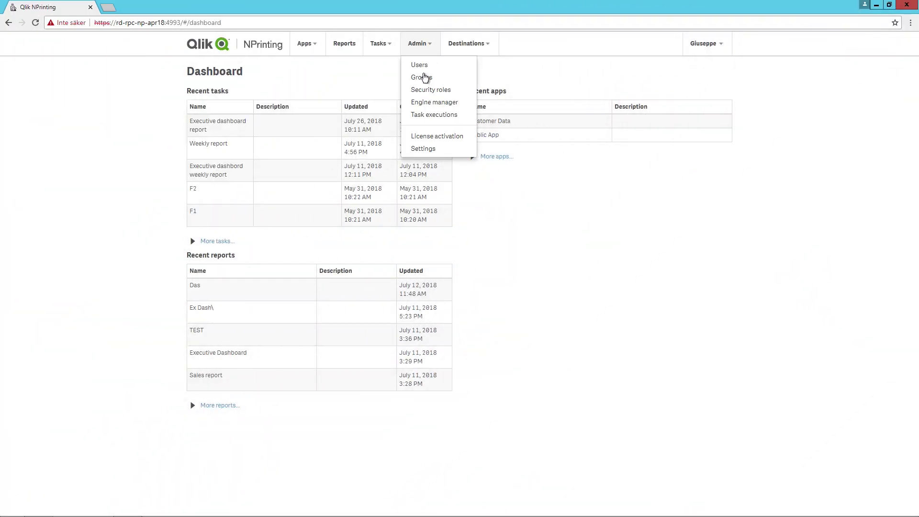
In Admin > Users, save Password to open and Password to write on the signed-in user.
{"action": "left_click", "coordinate": [424, 66]}
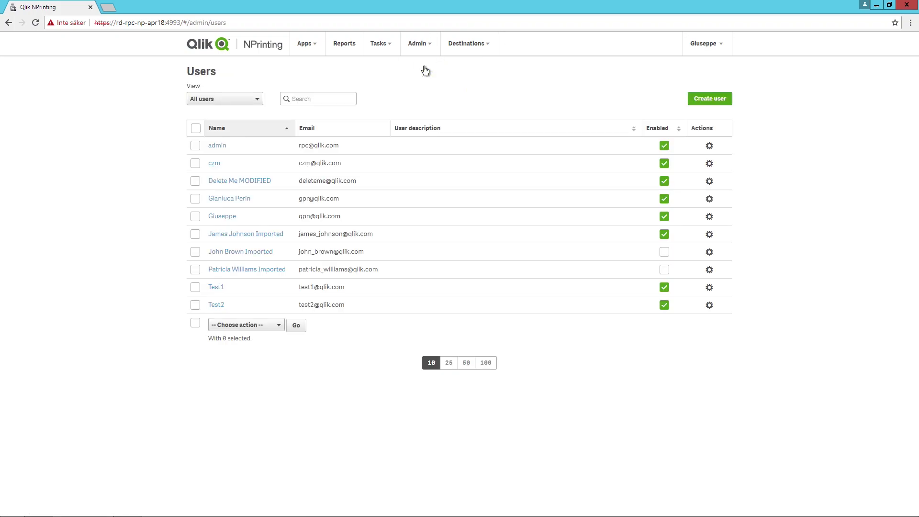
{"action": "left_click", "coordinate": [227, 216]}
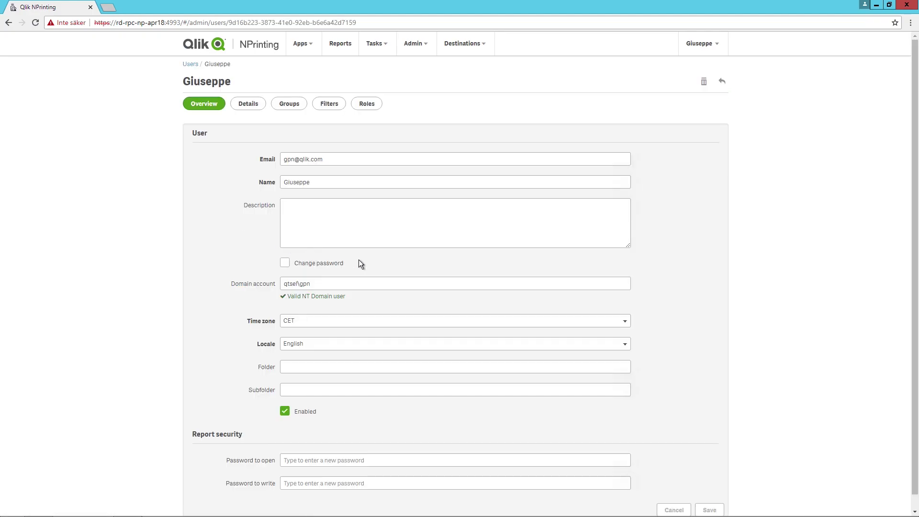
{"action": "scroll", "coordinate": [360, 265], "scroll_direction": "down", "scroll_amount": 1}
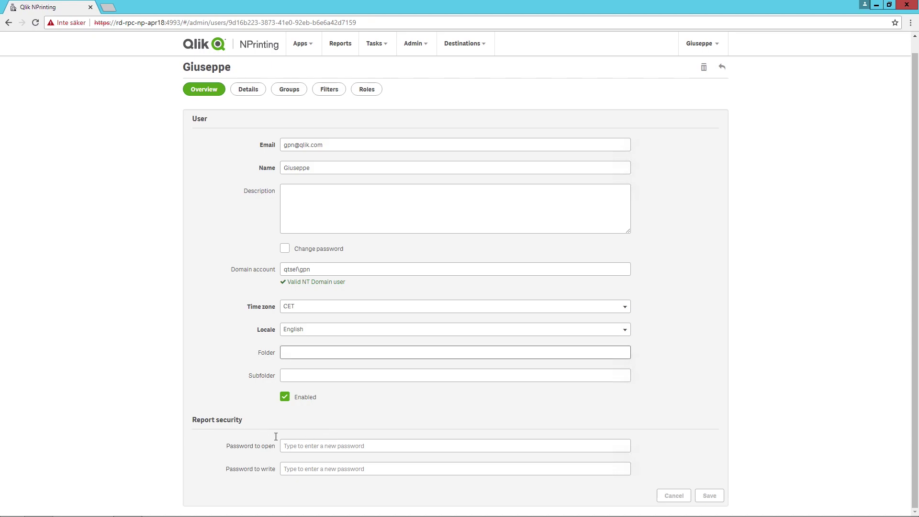
{"action": "left_click", "coordinate": [322, 446]}
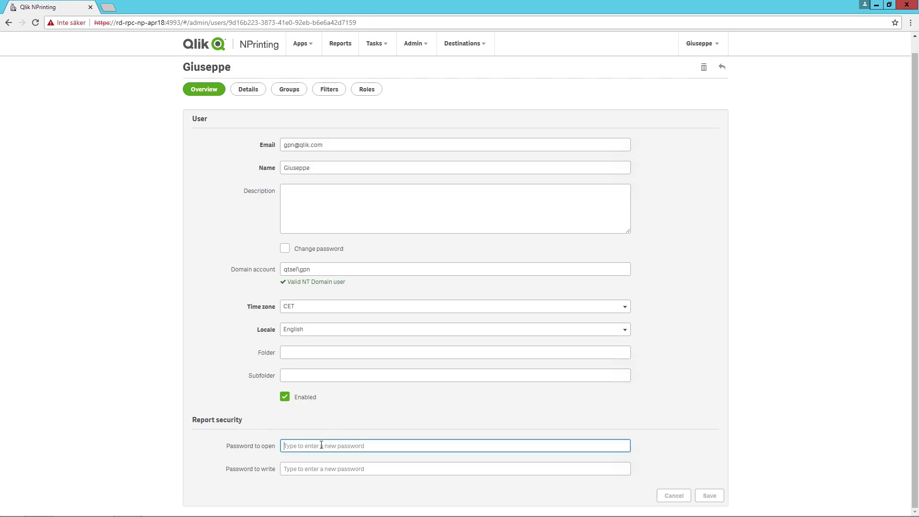
{"action": "left_click", "coordinate": [322, 469]}
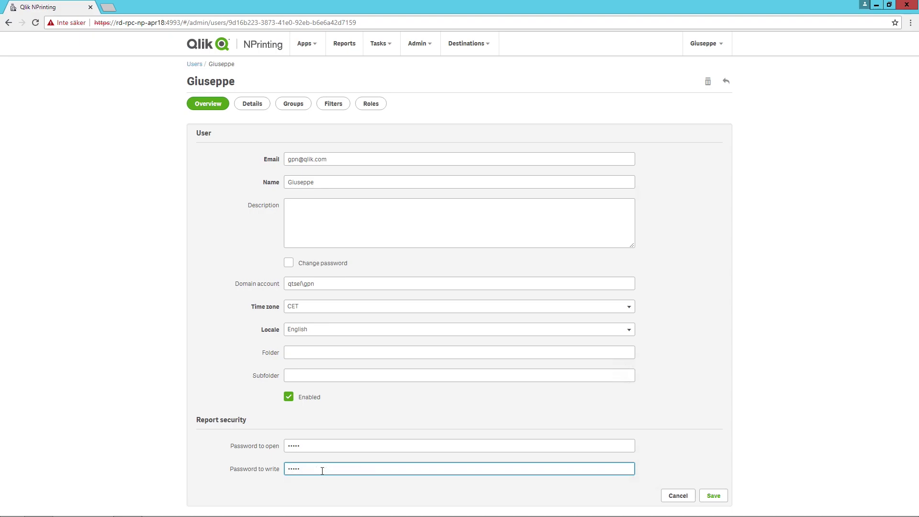
{"action": "left_click", "coordinate": [710, 497]}
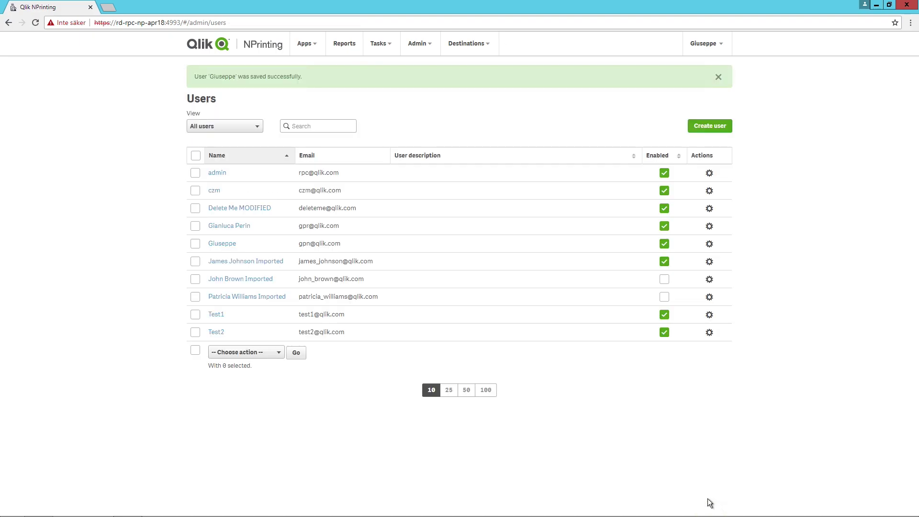
Open the Executive dashboard report publish task and save its open and write passwords.
{"action": "left_click", "coordinate": [386, 45]}
{"action": "left_click", "coordinate": [386, 67]}
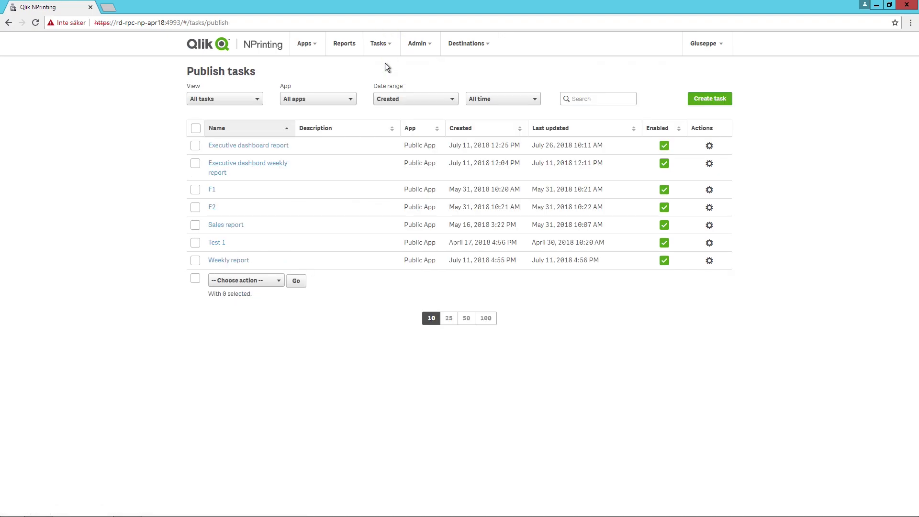
{"action": "left_click", "coordinate": [277, 146]}
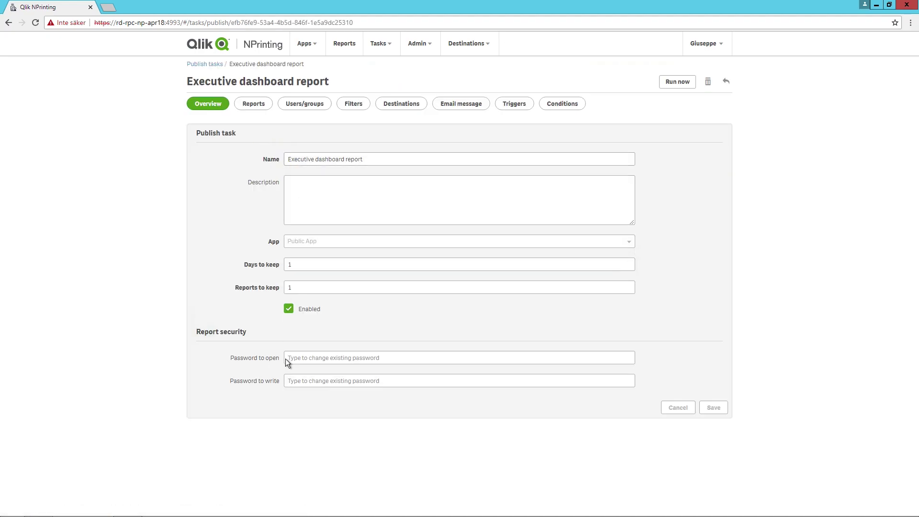
{"action": "left_click", "coordinate": [309, 358]}
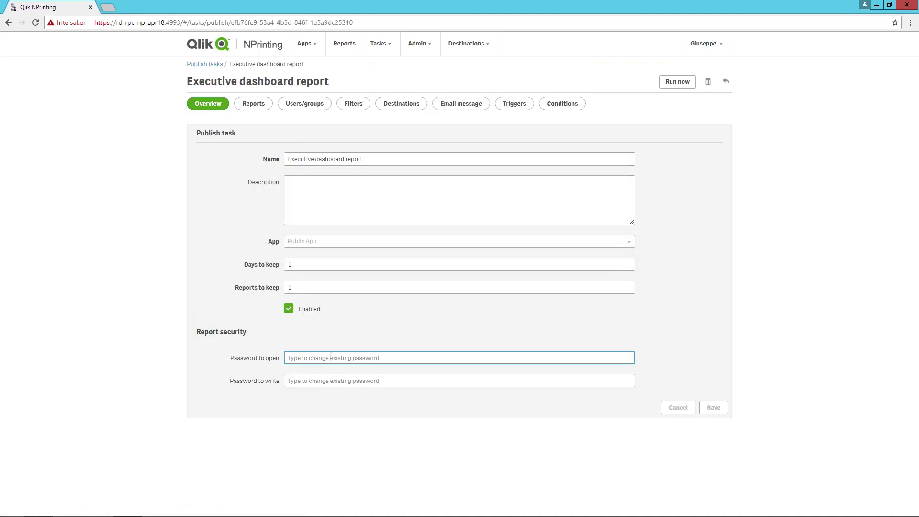
{"action": "type", "text": "•••••"}
{"action": "key", "text": "Tab"}
{"action": "type", "text": "•••"}
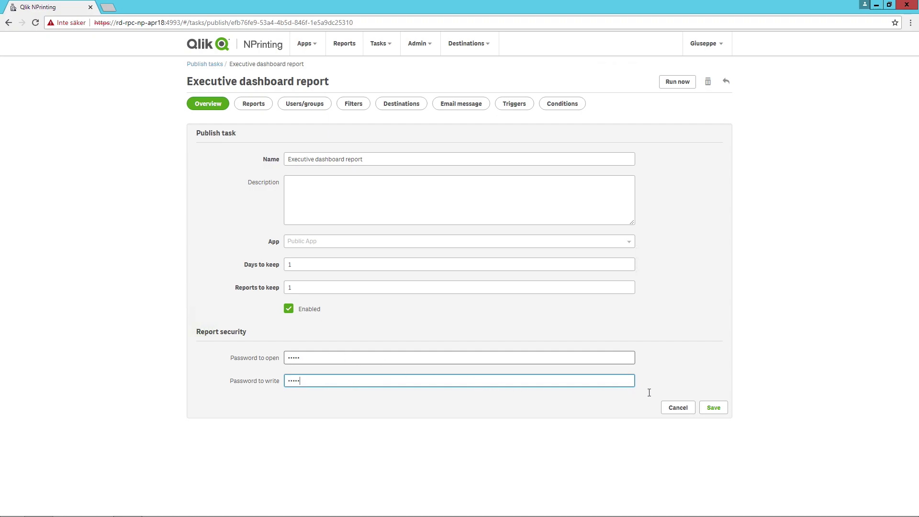
{"action": "left_click", "coordinate": [710, 409]}
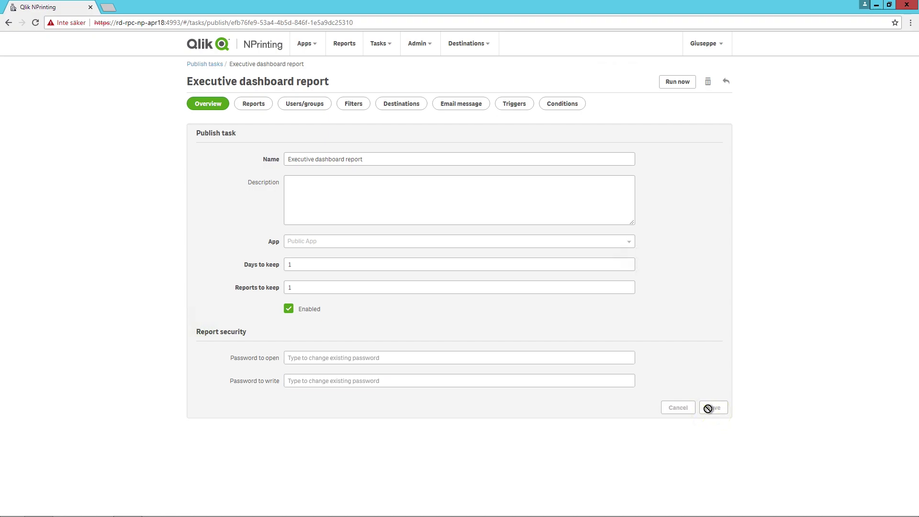
Save Excel Pivot Table report with 'Use the following passwords' and both passwords, then return to Reports.
{"action": "left_click", "coordinate": [250, 105]}
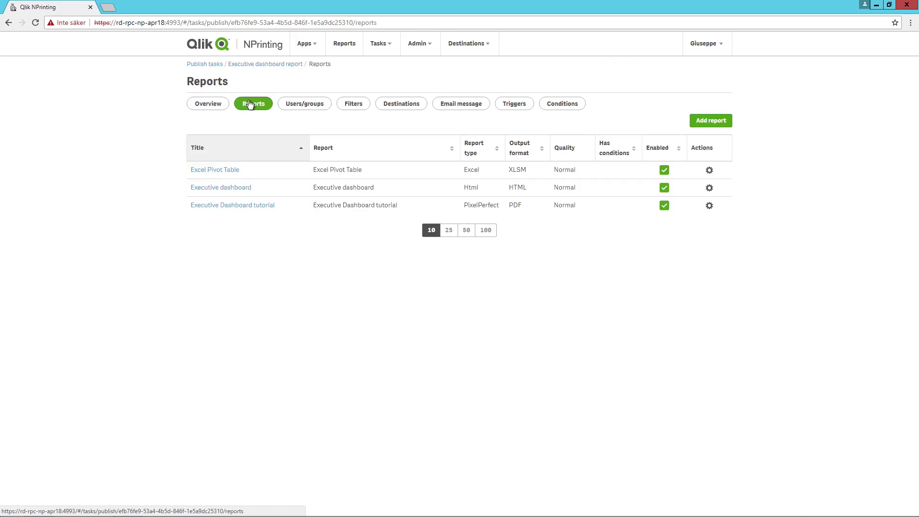
{"action": "left_click", "coordinate": [234, 172]}
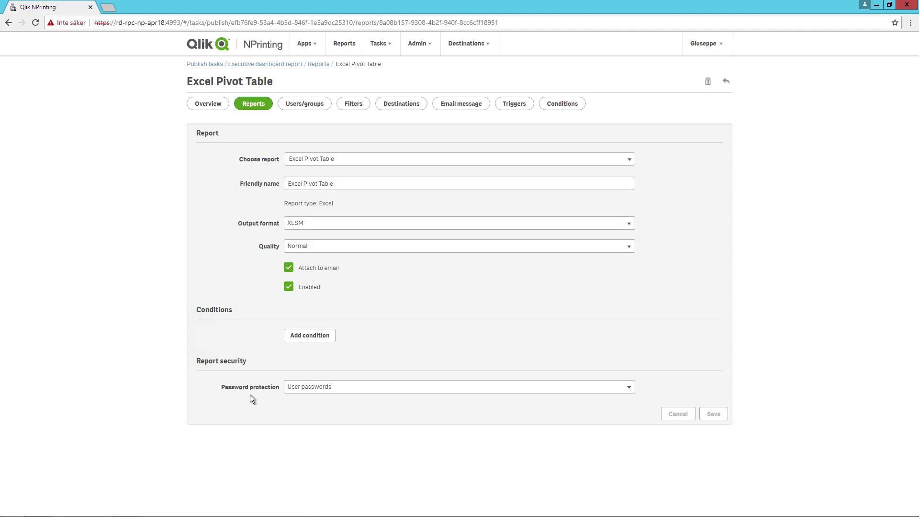
{"action": "left_click", "coordinate": [347, 386]}
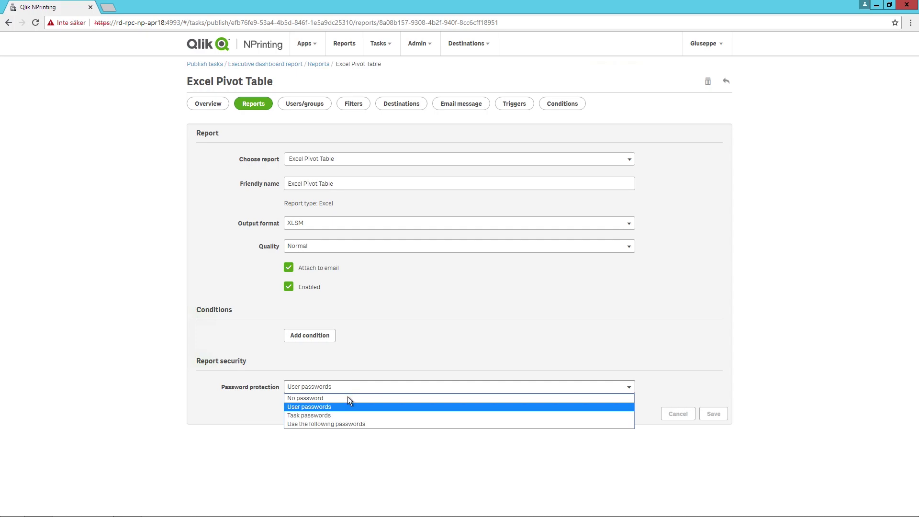
{"action": "key", "text": "Down"}
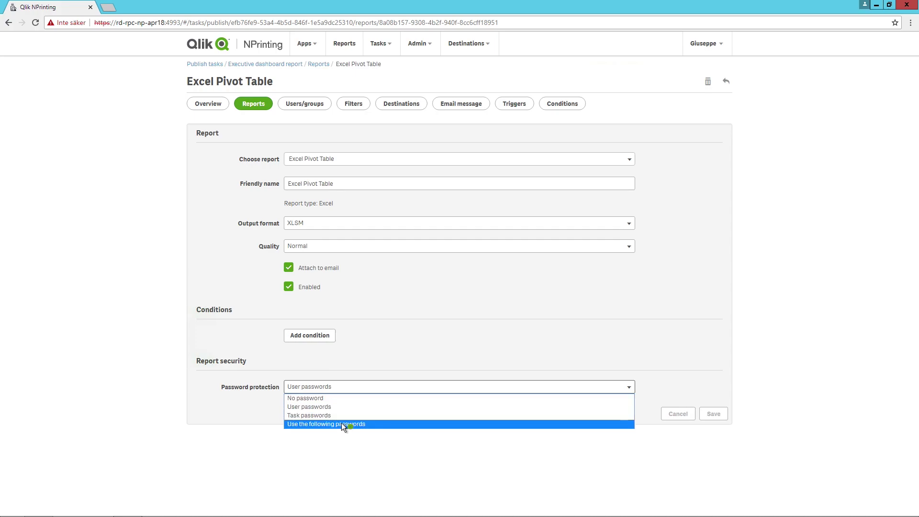
{"action": "left_click", "coordinate": [341, 423]}
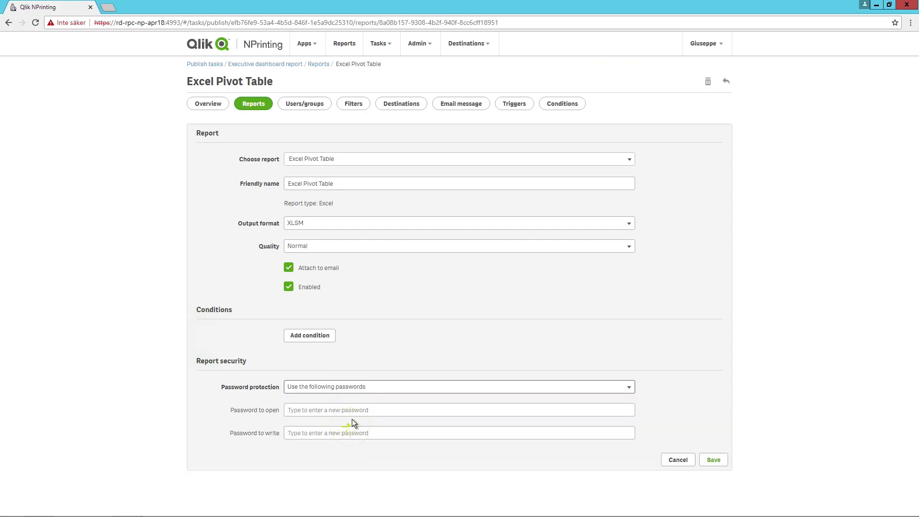
{"action": "left_click", "coordinate": [324, 408]}
{"action": "type", "text": "*****"}
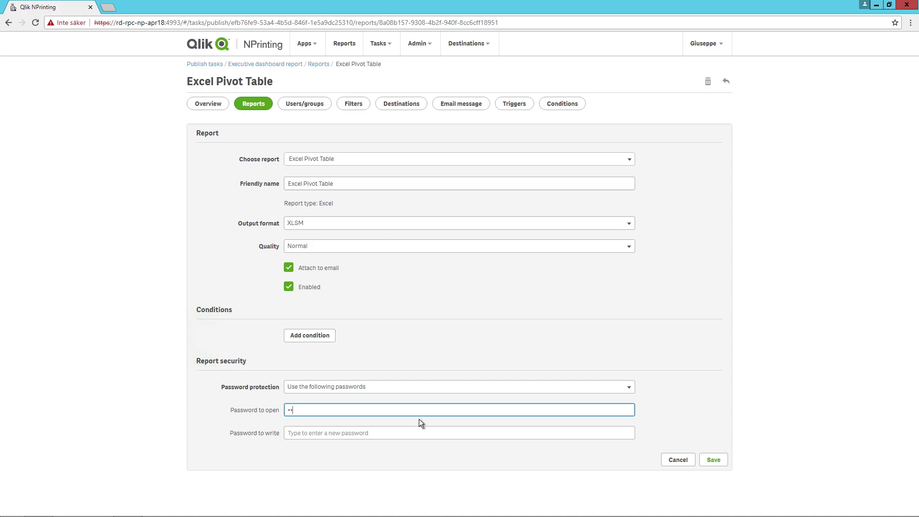
{"action": "key", "text": "Tab"}
{"action": "type", "text": "*****"}
{"action": "left_click", "coordinate": [716, 463]}
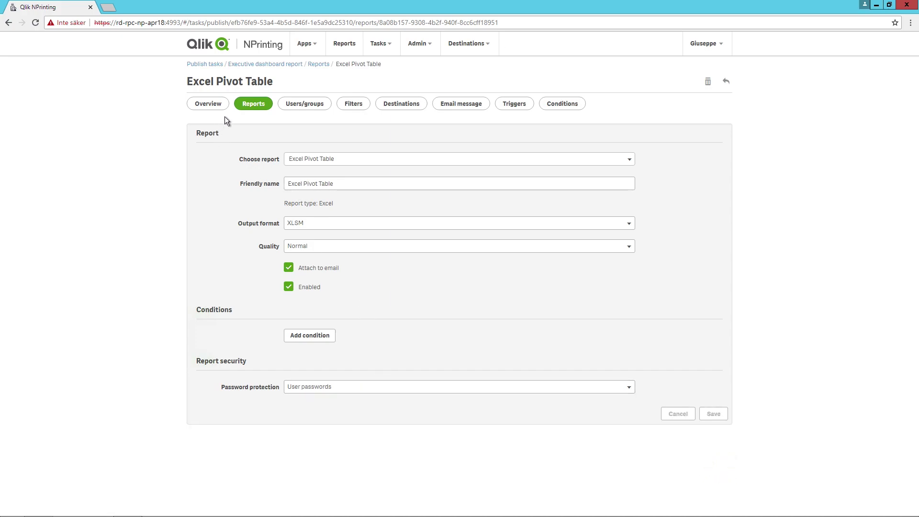
{"action": "left_click", "coordinate": [249, 108]}
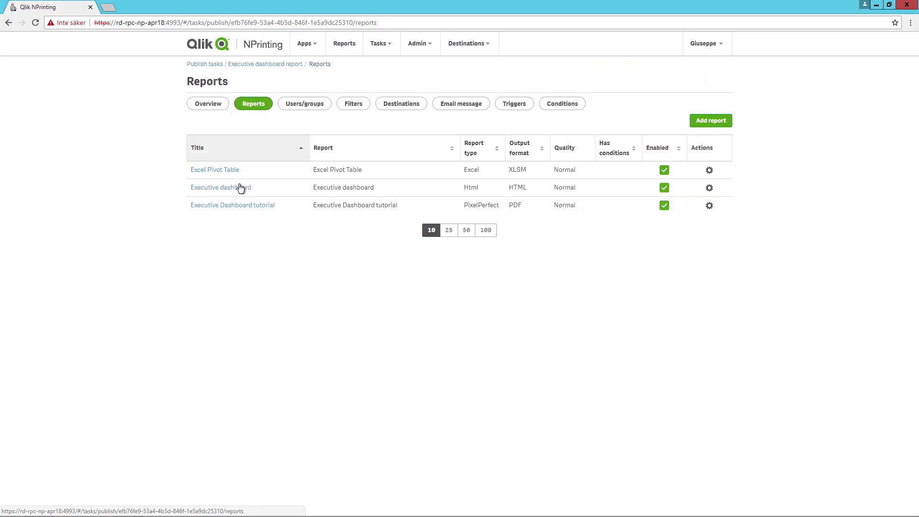
Discard an HTM output format change on Executive dashboard, then open the Executive Dashboard tutorial report.
{"action": "left_click", "coordinate": [237, 188]}
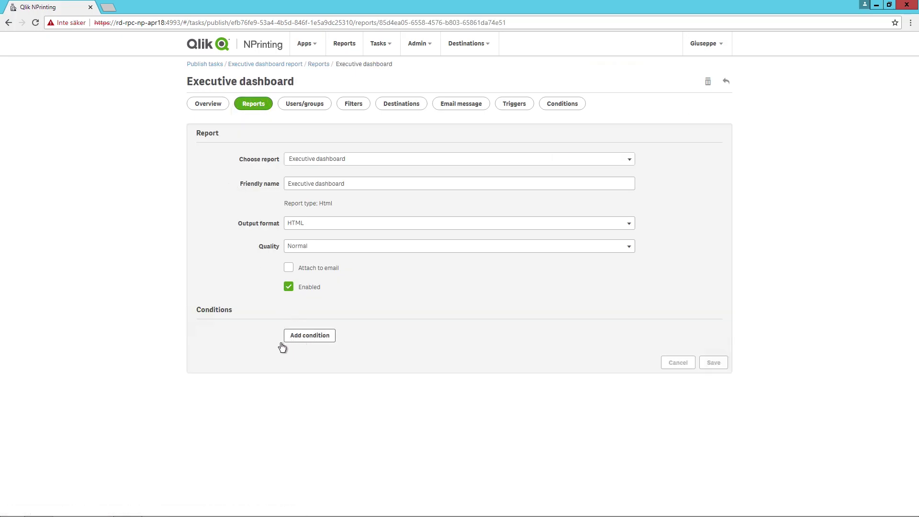
{"action": "left_click", "coordinate": [349, 223]}
{"action": "left_click", "coordinate": [338, 245]}
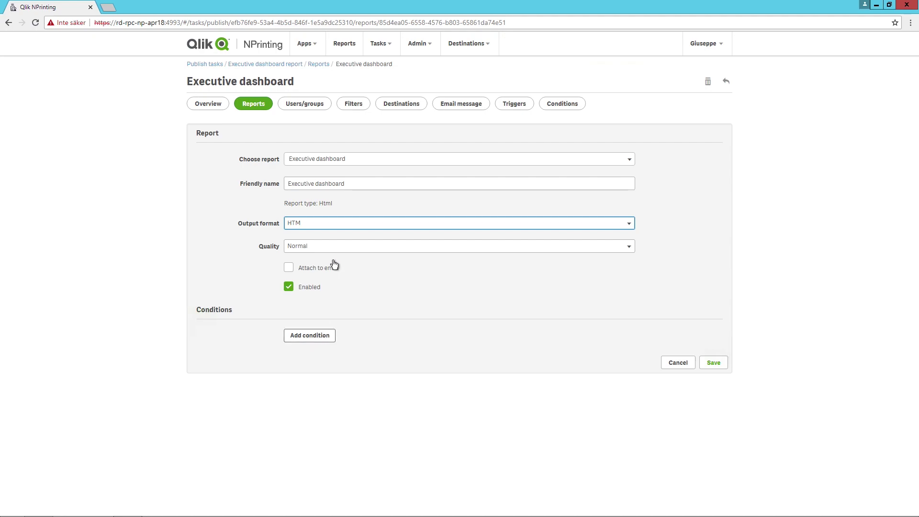
{"action": "left_click", "coordinate": [252, 105]}
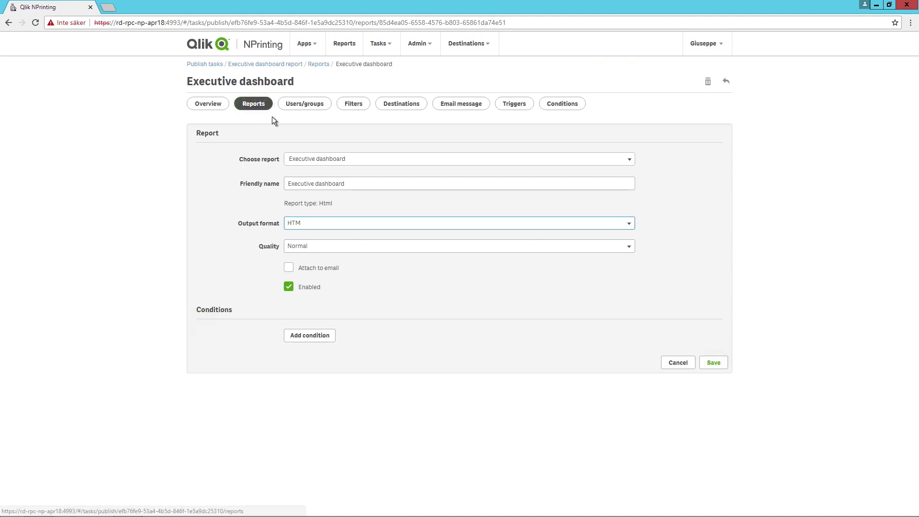
{"action": "left_click", "coordinate": [562, 117]}
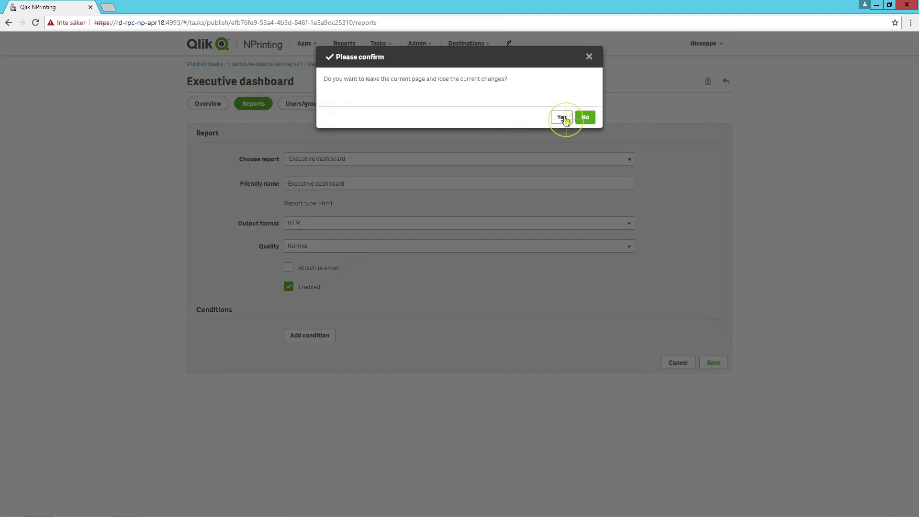
{"action": "left_click", "coordinate": [263, 207]}
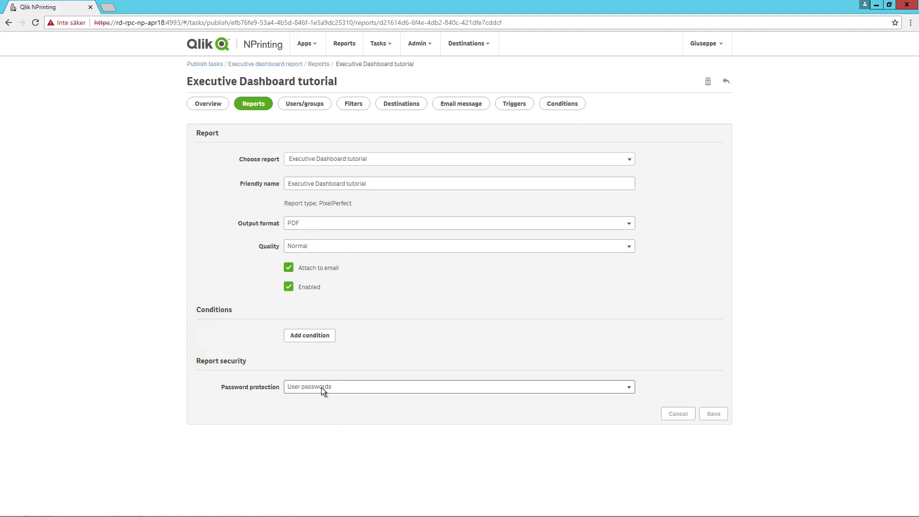
Save Task passwords protection on the Executive Dashboard tutorial report and run the task now.
{"action": "left_click", "coordinate": [321, 388]}
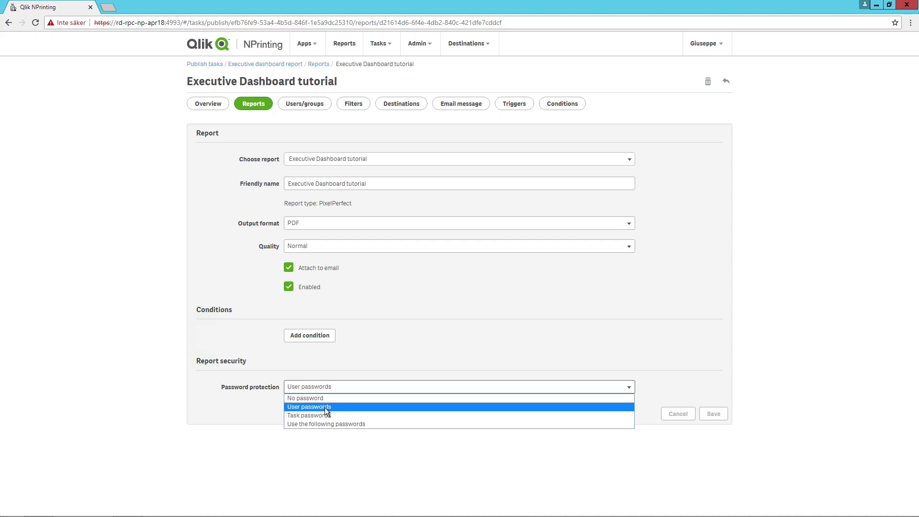
{"action": "left_click", "coordinate": [310, 415]}
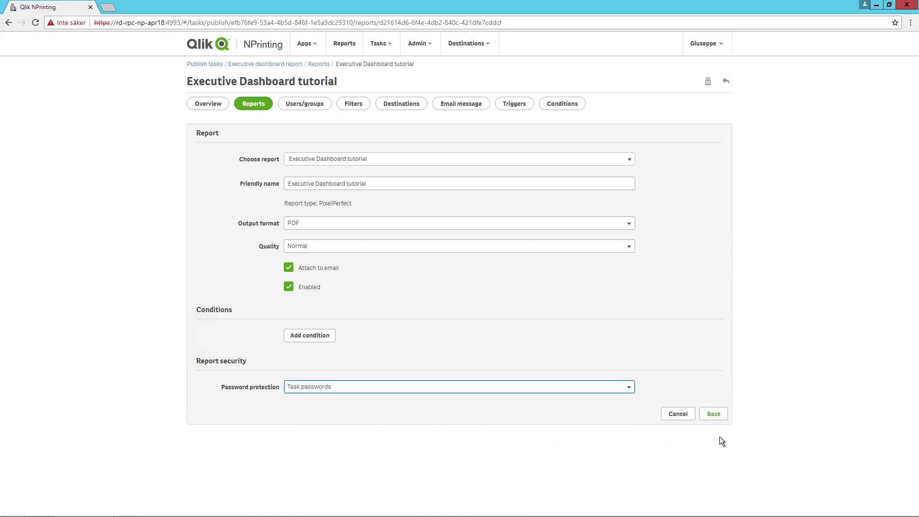
{"action": "left_click", "coordinate": [714, 415]}
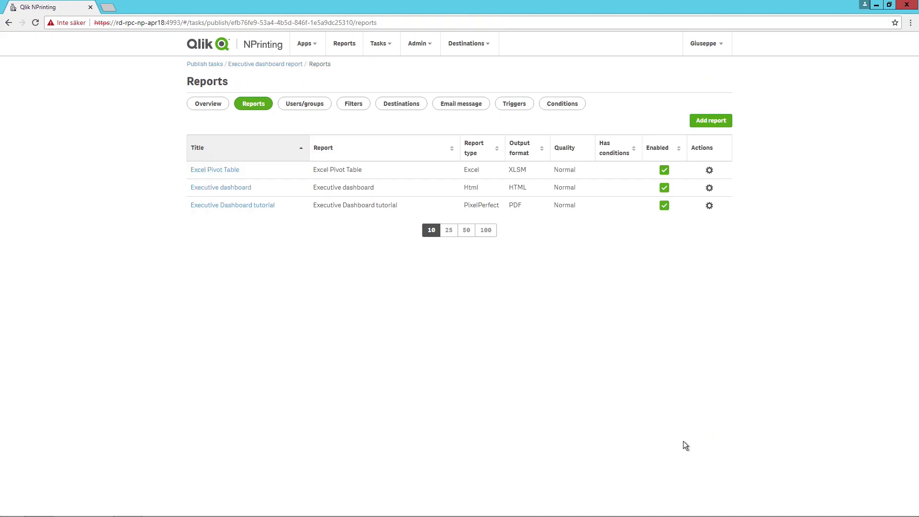
{"action": "left_click", "coordinate": [207, 104]}
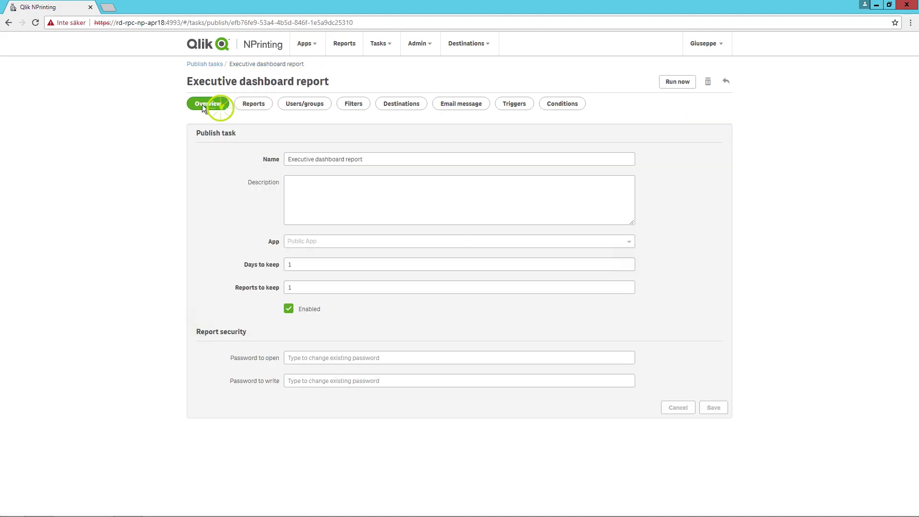
{"action": "left_click", "coordinate": [683, 87]}
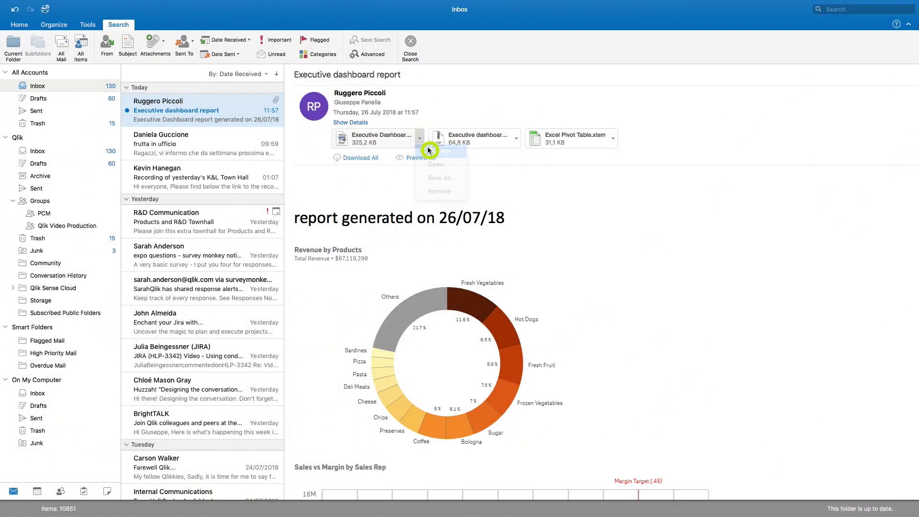
Preview the Executive Dashboard tutorial PDF attachment, unlock it with the password, then close it.
{"action": "left_click", "coordinate": [459, 310]}
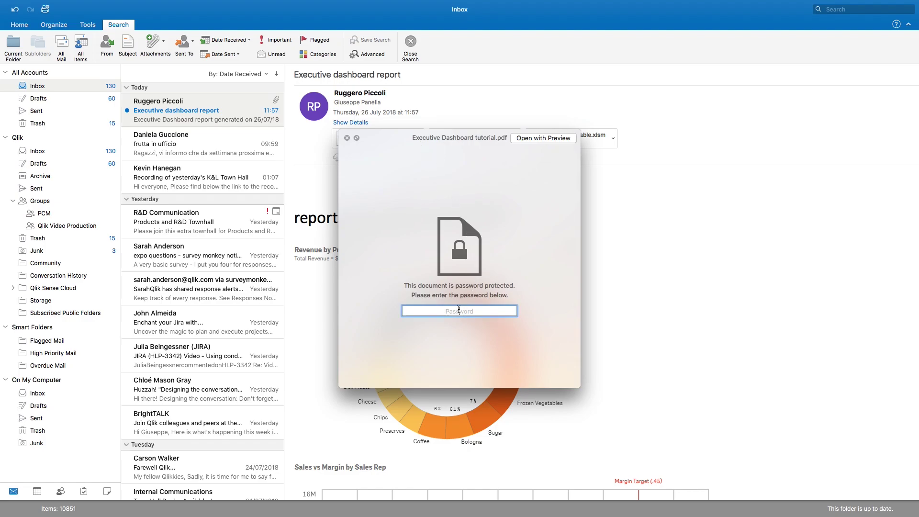
{"action": "type", "text": "••••••"}
{"action": "key", "text": "Return"}
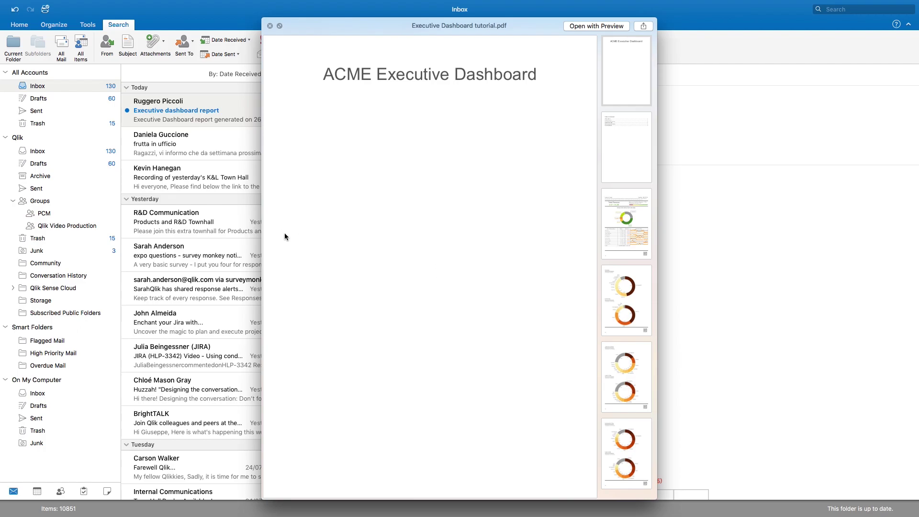
{"action": "scroll", "coordinate": [386, 205], "scroll_direction": "down", "scroll_amount": 10}
{"action": "scroll", "coordinate": [397, 191], "scroll_direction": "down", "scroll_amount": 5}
{"action": "scroll", "coordinate": [398, 191], "scroll_direction": "down", "scroll_amount": 5}
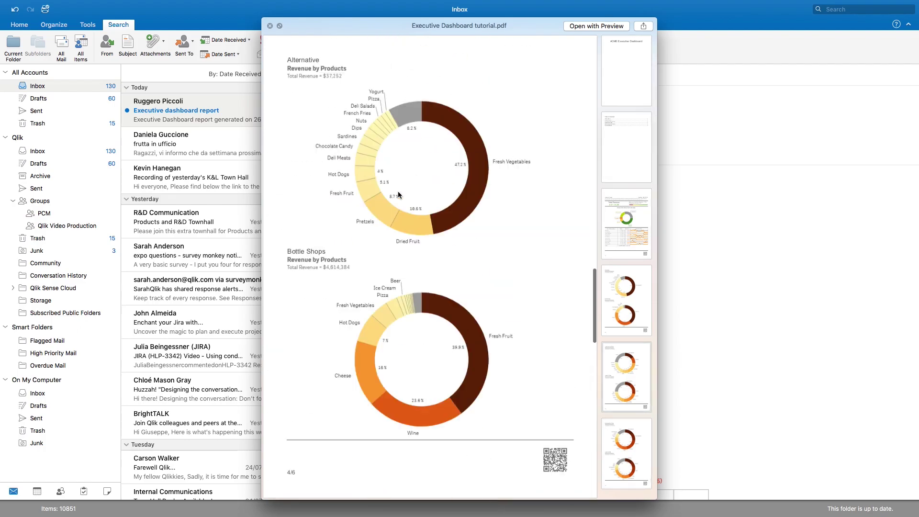
{"action": "scroll", "coordinate": [398, 191], "scroll_direction": "up", "scroll_amount": 5}
{"action": "scroll", "coordinate": [398, 194], "scroll_direction": "up", "scroll_amount": 5}
{"action": "scroll", "coordinate": [398, 194], "scroll_direction": "down", "scroll_amount": 5}
{"action": "scroll", "coordinate": [398, 194], "scroll_direction": "down", "scroll_amount": 10}
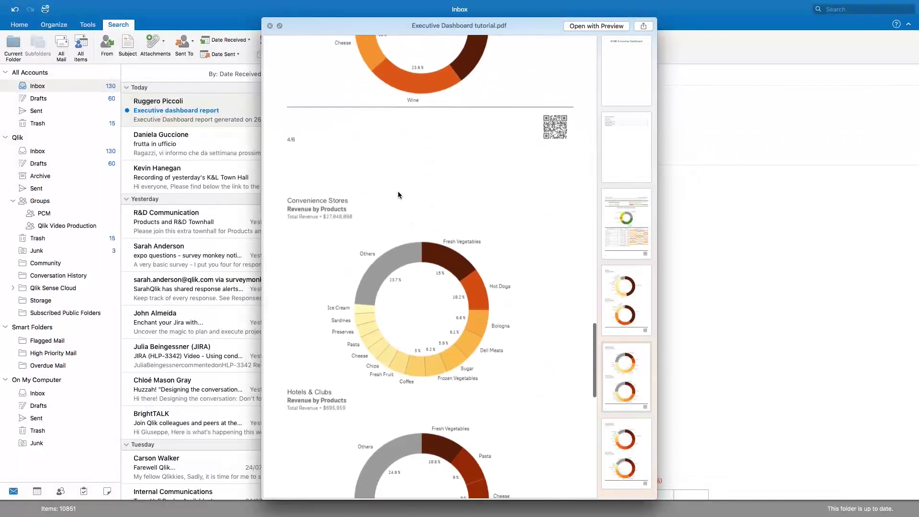
{"action": "scroll", "coordinate": [397, 194], "scroll_direction": "down", "scroll_amount": 5}
{"action": "scroll", "coordinate": [398, 191], "scroll_direction": "down", "scroll_amount": 5}
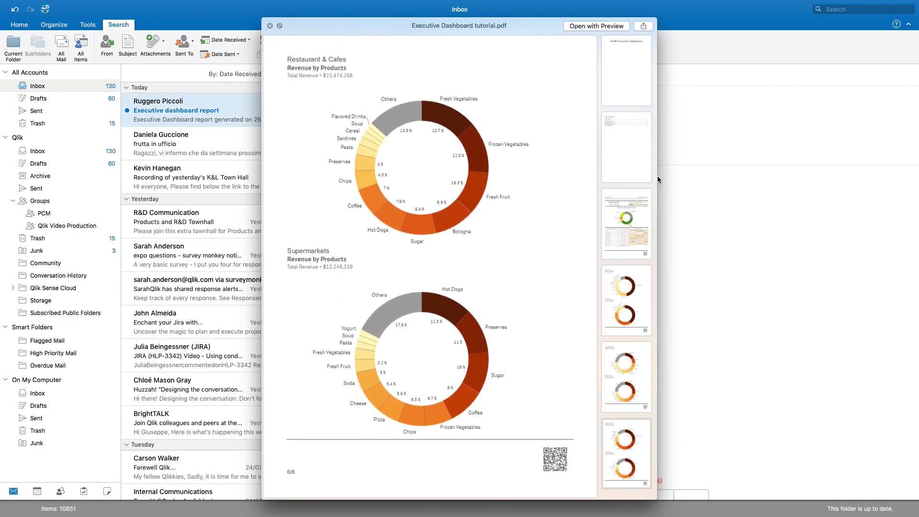
{"action": "left_click", "coordinate": [270, 26]}
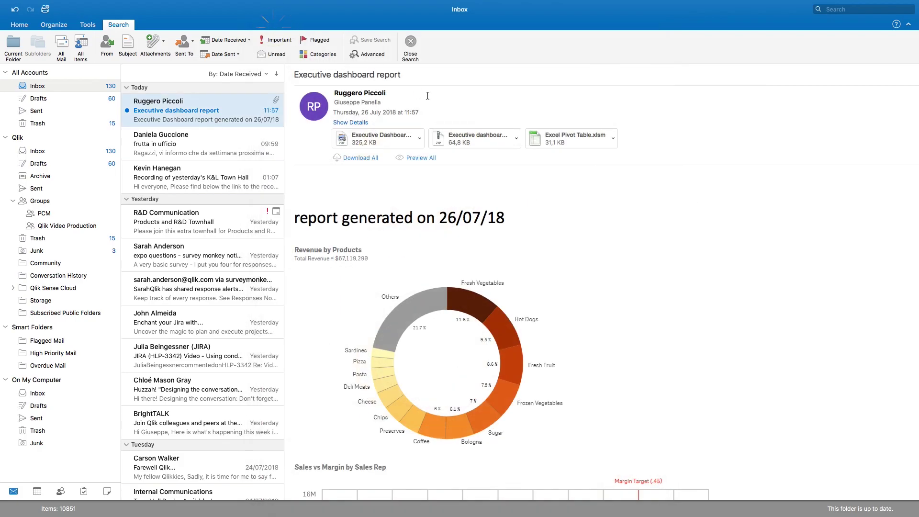
{"action": "left_click", "coordinate": [515, 141]}
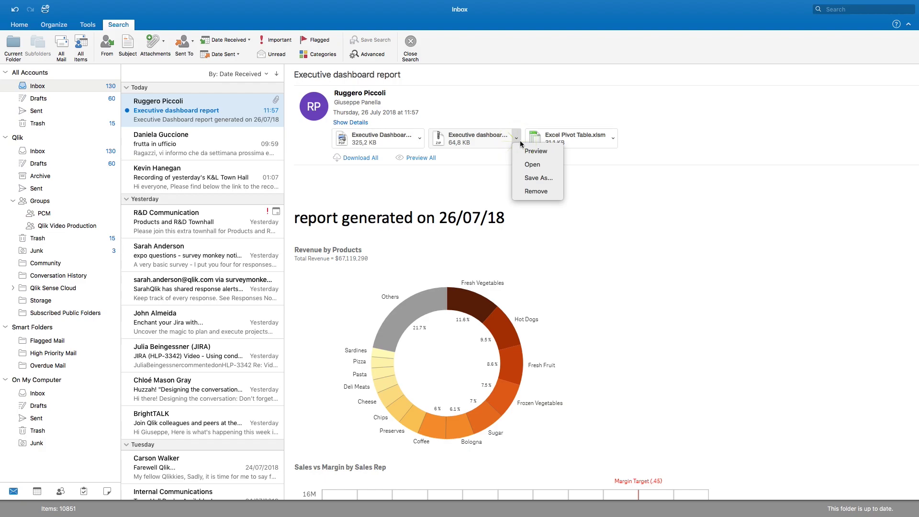
{"action": "left_click", "coordinate": [538, 166]}
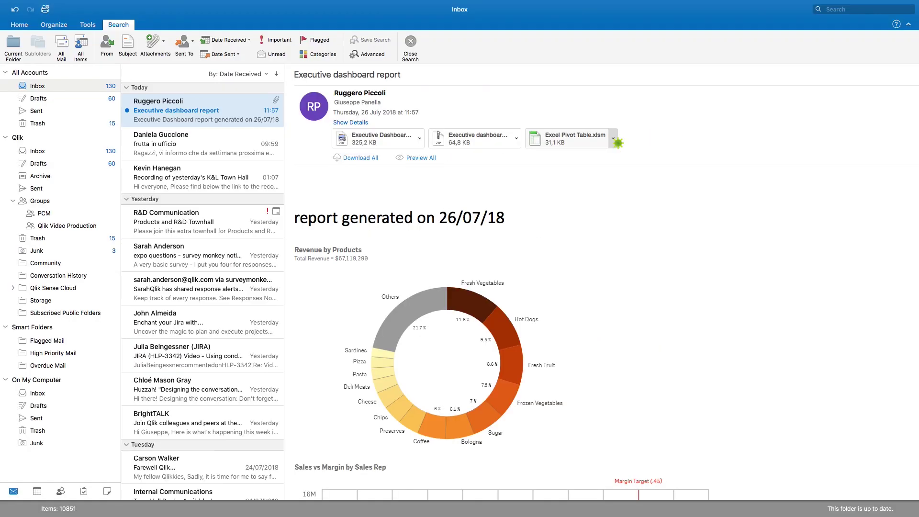
{"action": "left_click", "coordinate": [615, 141]}
{"action": "left_click", "coordinate": [628, 150]}
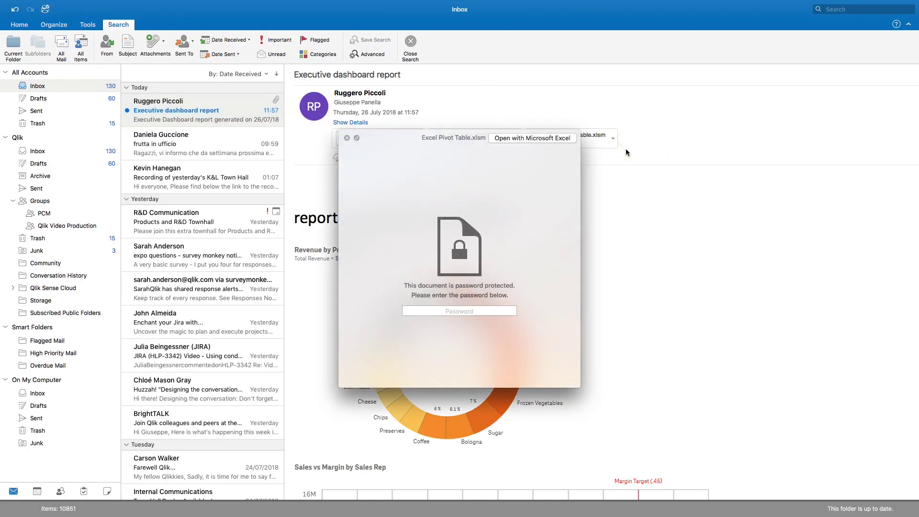
{"action": "left_click", "coordinate": [482, 311]}
{"action": "type", "text": "••••••"}
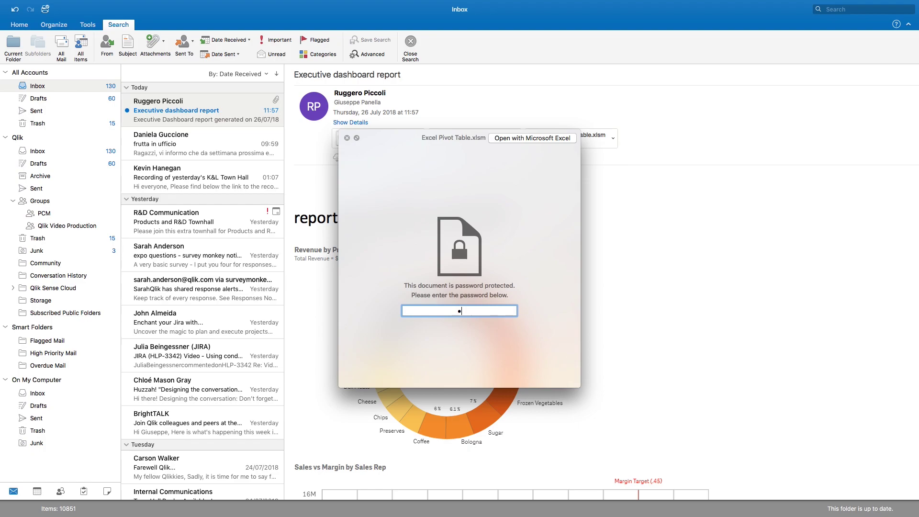
{"action": "key", "text": "Return"}
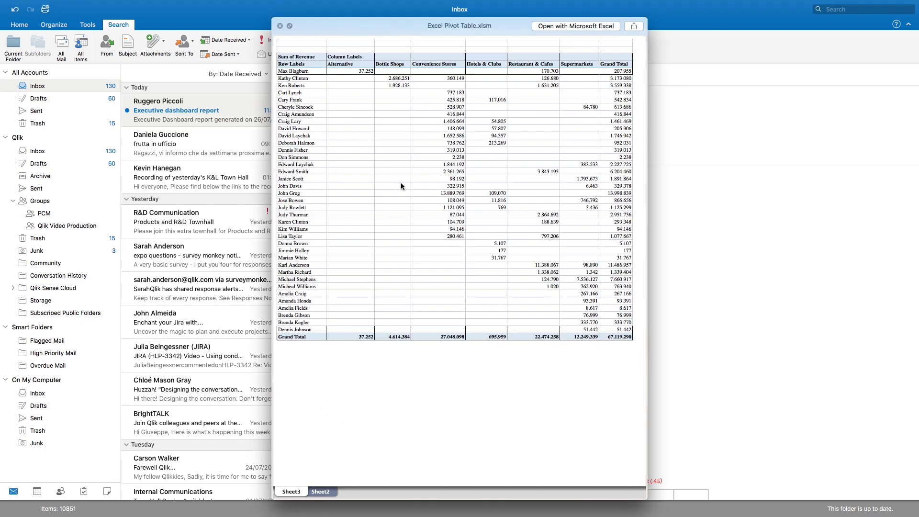
{"action": "left_click", "coordinate": [279, 25]}
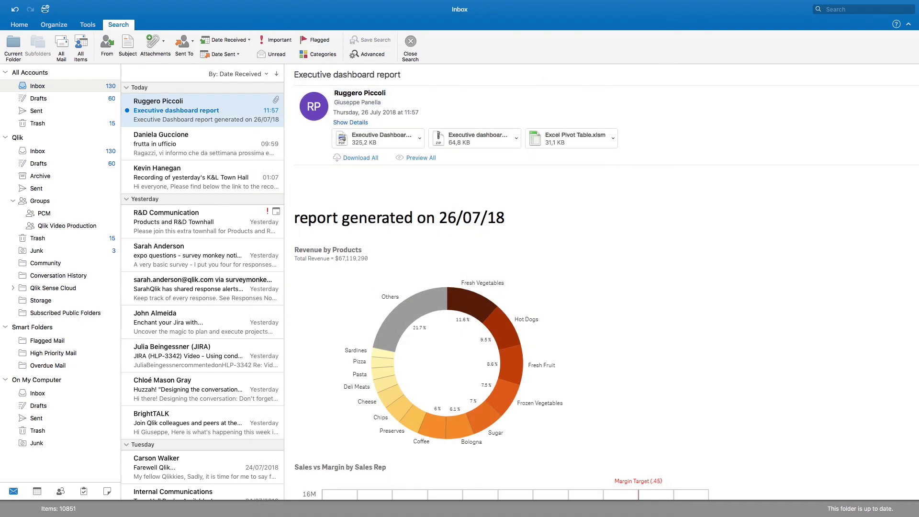